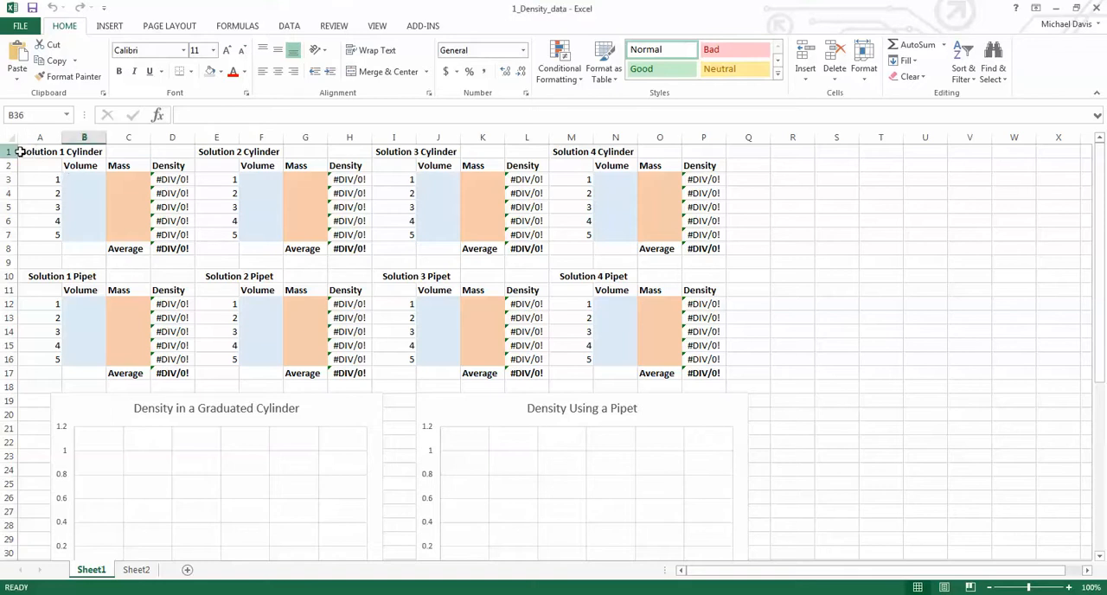
- Enter the table title "Solution 1 Cylinder" in cell A1 of Sheet2
{"action": "left_click_drag", "start_coordinate": [44, 151], "coordinate": [181, 247]}
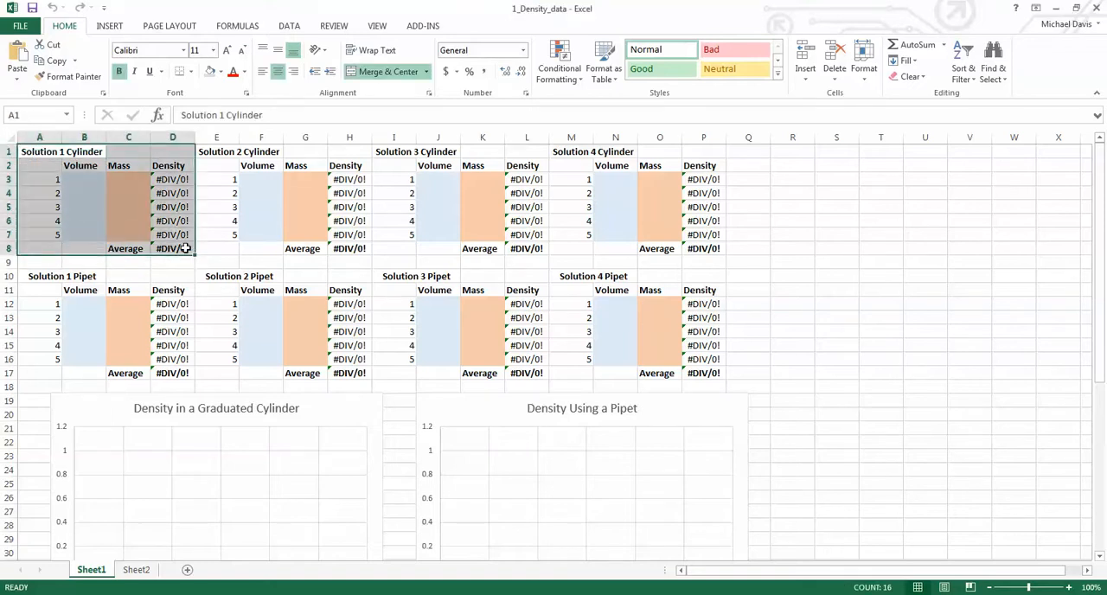
{"action": "left_click", "coordinate": [136, 571]}
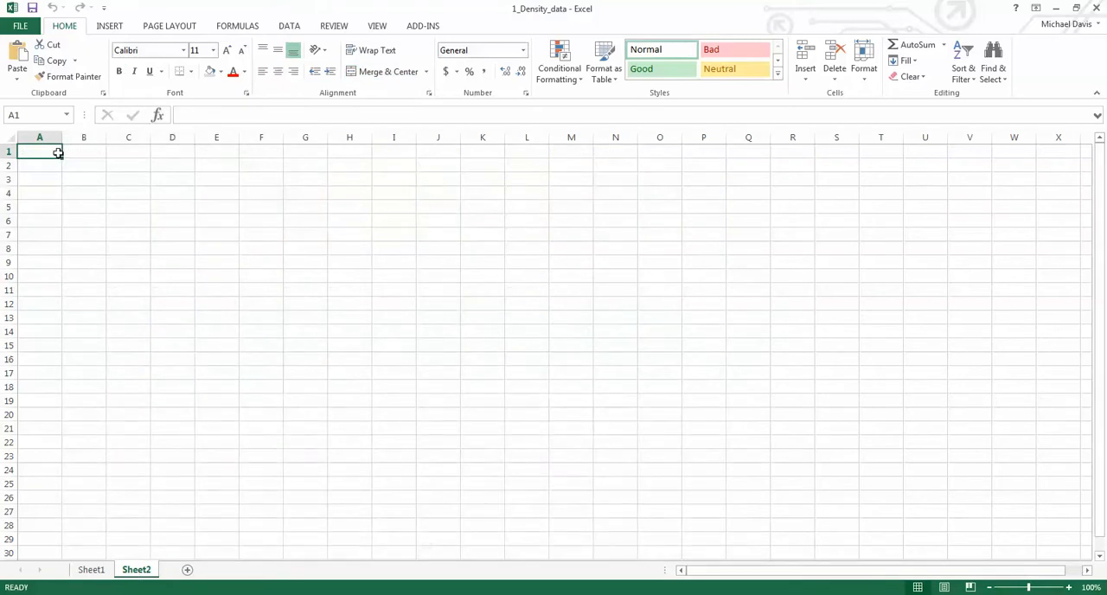
{"action": "type", "text": "Solution"}
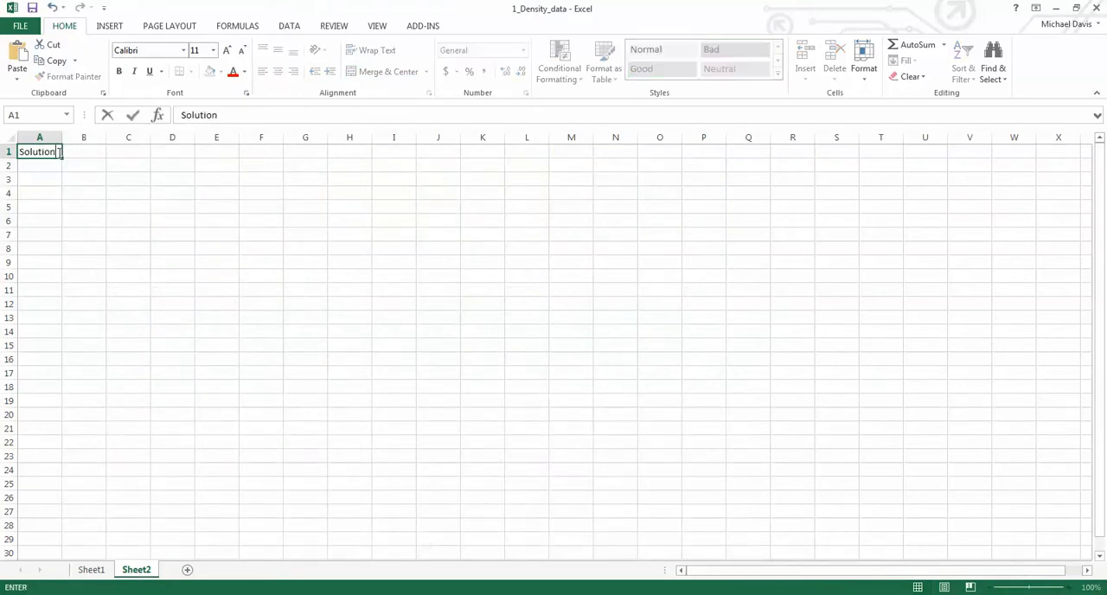
{"action": "type", "text": " 1 Cylinder"}
{"action": "left_click", "coordinate": [58, 153]}
{"action": "key", "text": "Return"}
- Enter the column headings Volume in B2 and Mass in C2
{"action": "left_click", "coordinate": [87, 166]}
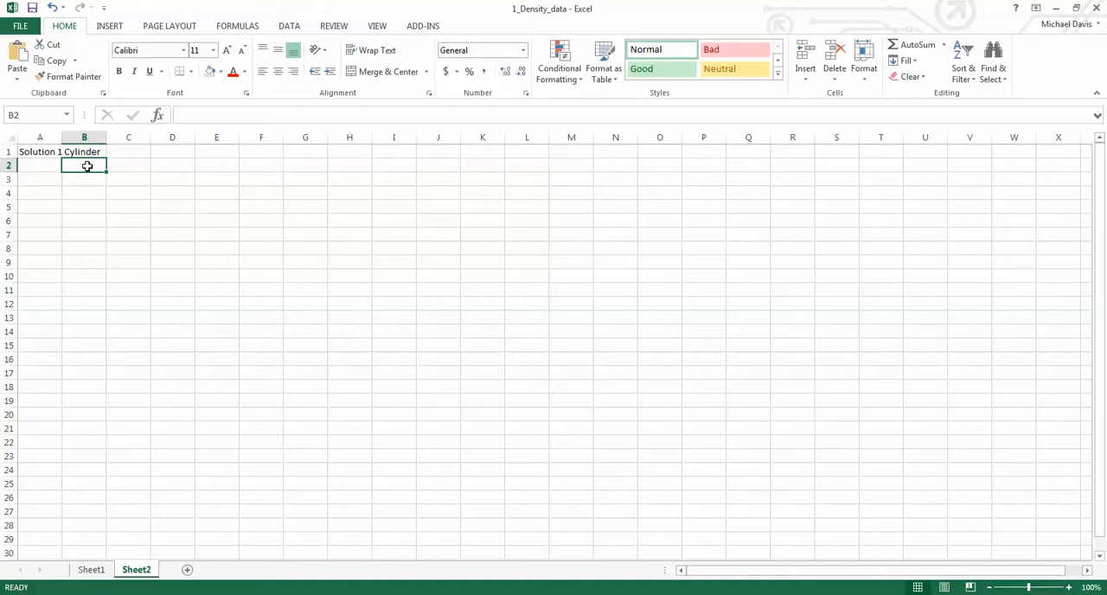
{"action": "type", "text": "Volume"}
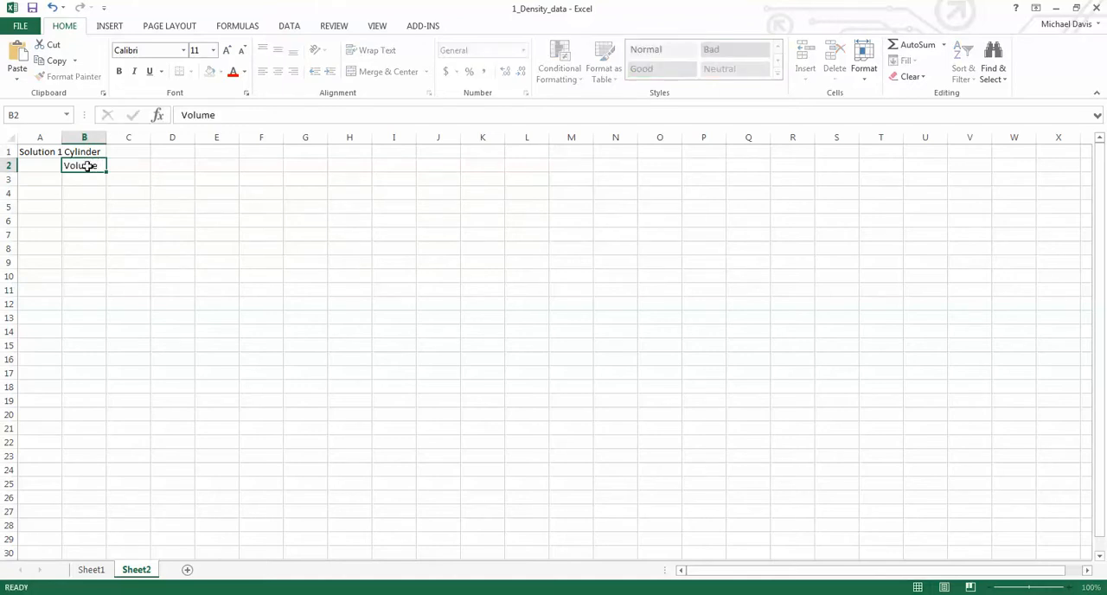
{"action": "key", "text": "Tab"}
{"action": "type", "text": "Mass"}
{"action": "key", "text": "Return"}
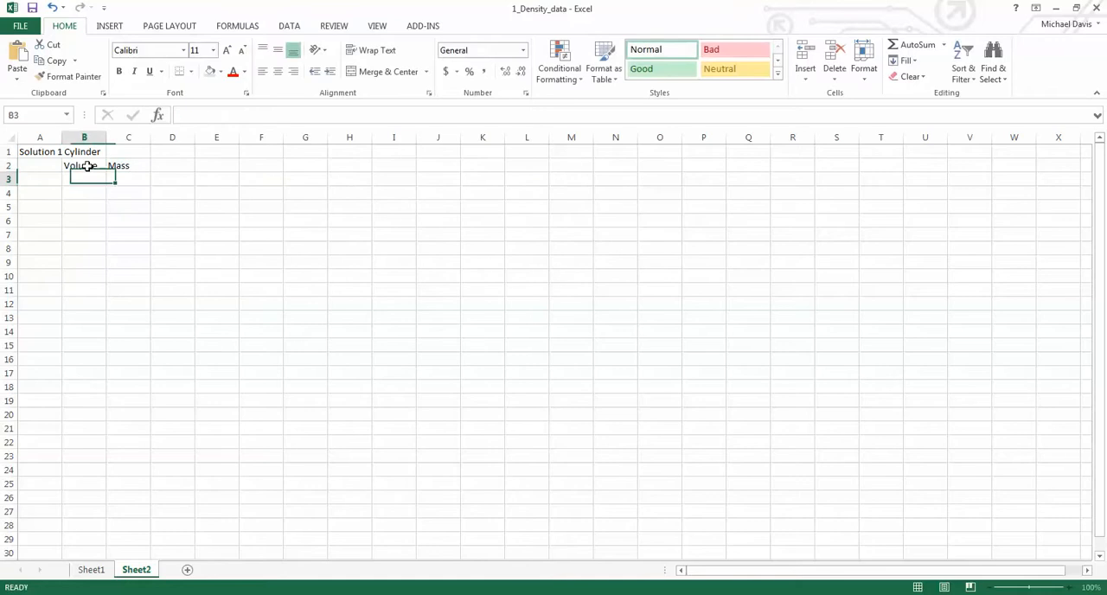
- Number the trials 1 to 4 down cells A3 to A6
{"action": "left_click", "coordinate": [44, 175]}
{"action": "type", "text": "1"}
{"action": "key", "text": "Return"}
{"action": "type", "text": "2"}
{"action": "key", "text": "Return"}
{"action": "type", "text": "3"}
{"action": "key", "text": "Return"}
{"action": "type", "text": "4"}
{"action": "key", "text": "Return"}
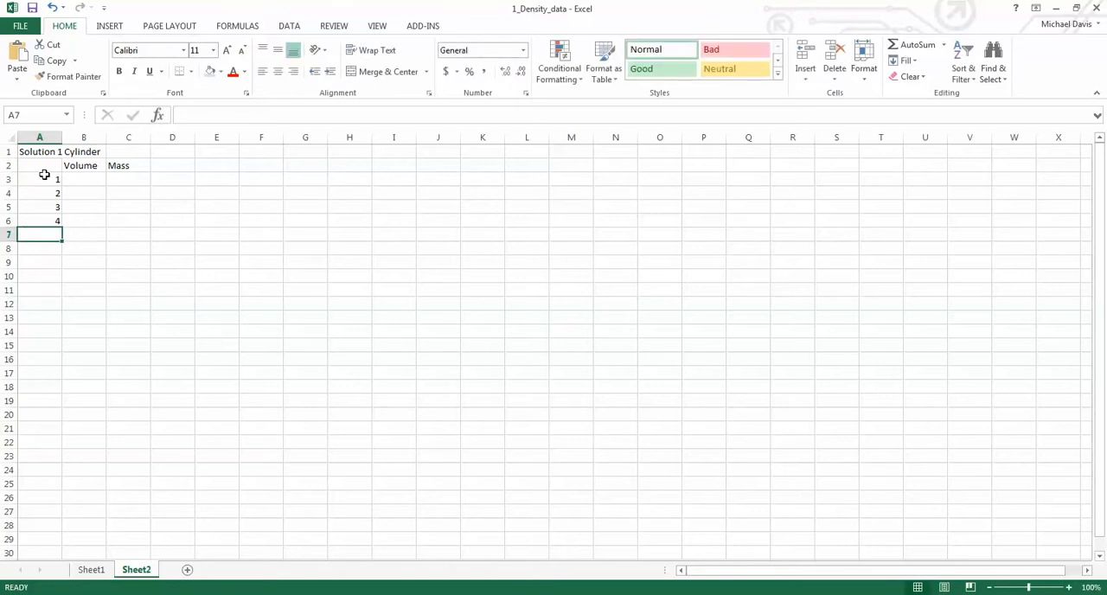
- Enter the column heading Density in D2, beside the Mass heading
{"action": "left_click_drag", "start_coordinate": [96, 178], "coordinate": [122, 220]}
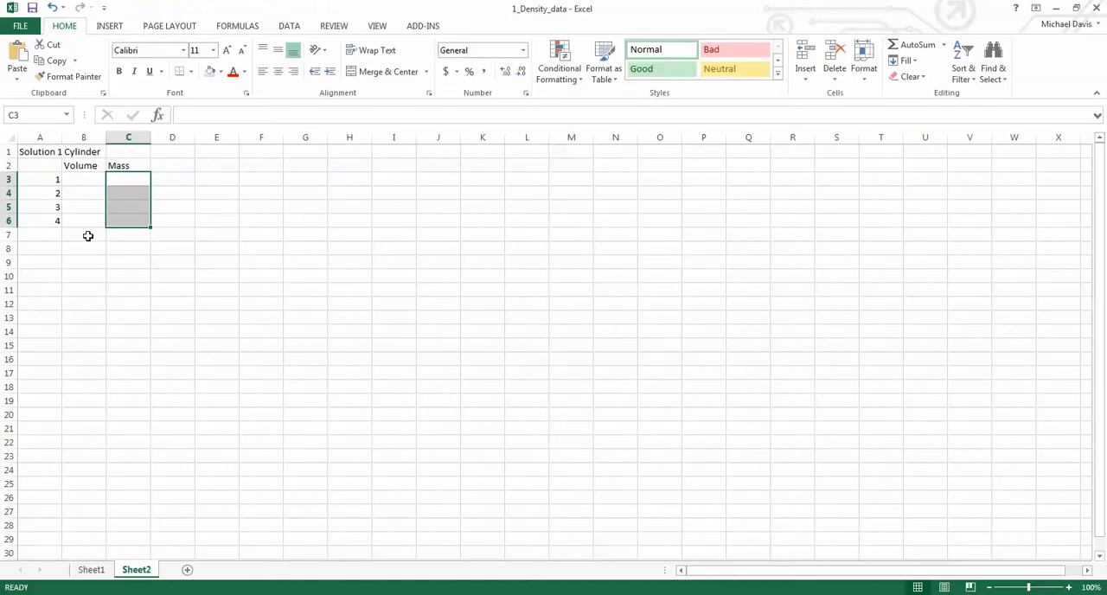
{"action": "left_click", "coordinate": [86, 234]}
{"action": "left_click", "coordinate": [168, 166]}
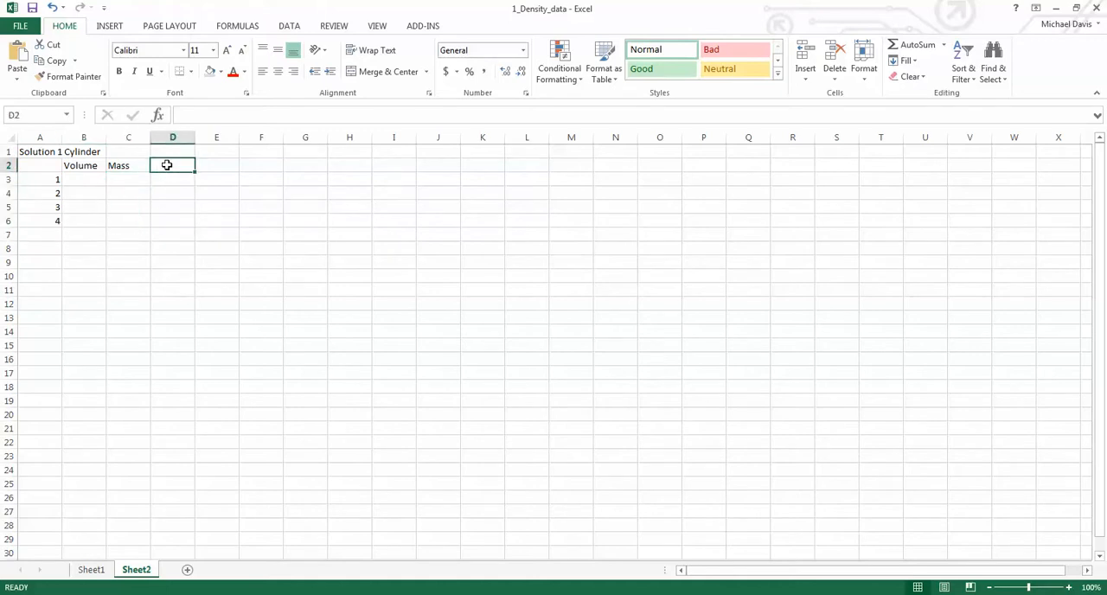
{"action": "type", "text": "Densoity"}
{"action": "key", "text": "BackSpace"}
{"action": "key", "text": "BackSpace"}
{"action": "key", "text": "BackSpace"}
{"action": "key", "text": "BackSpace"}
{"action": "type", "text": "ity"}
{"action": "key", "text": "Return"}
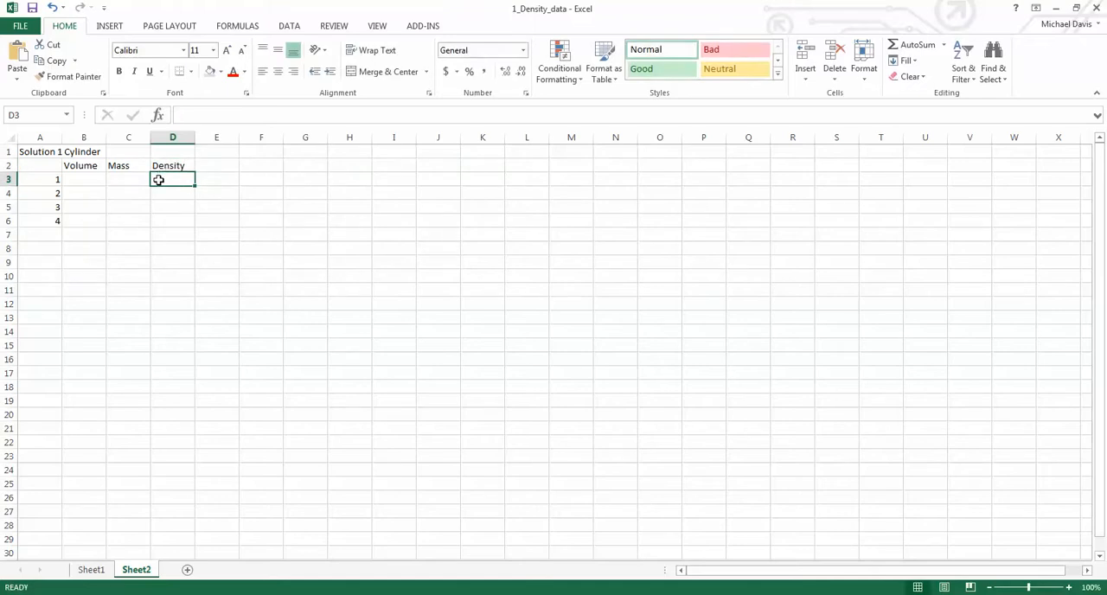
- Calculate density in D3 with =C3/B3 and fill the formula down to D6
{"action": "type", "text": "="}
{"action": "left_click", "coordinate": [131, 179]}
{"action": "type", "text": "/"}
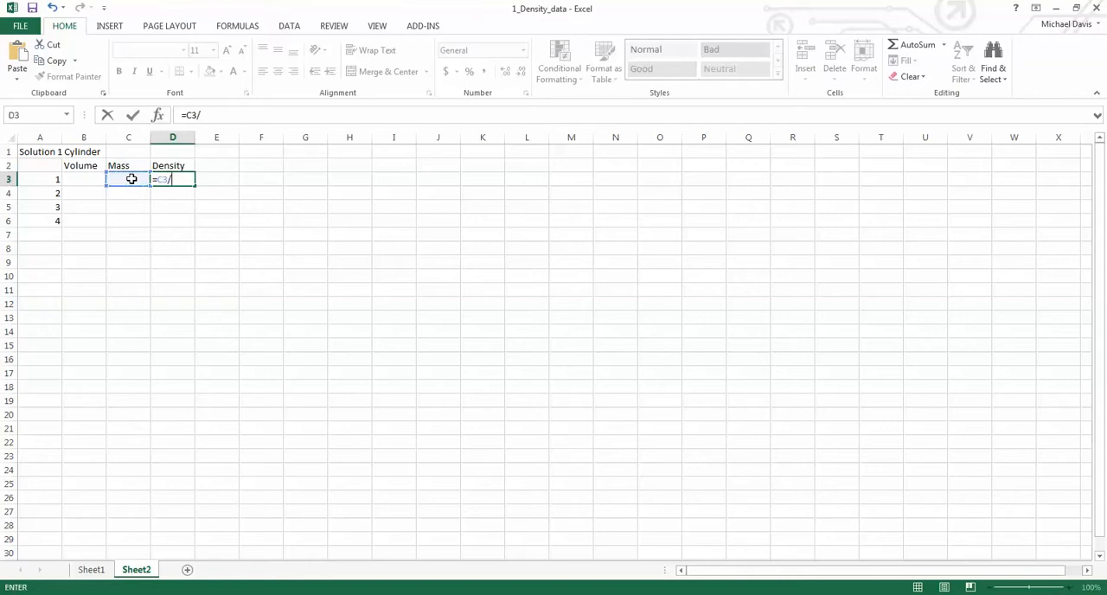
{"action": "left_click", "coordinate": [82, 179]}
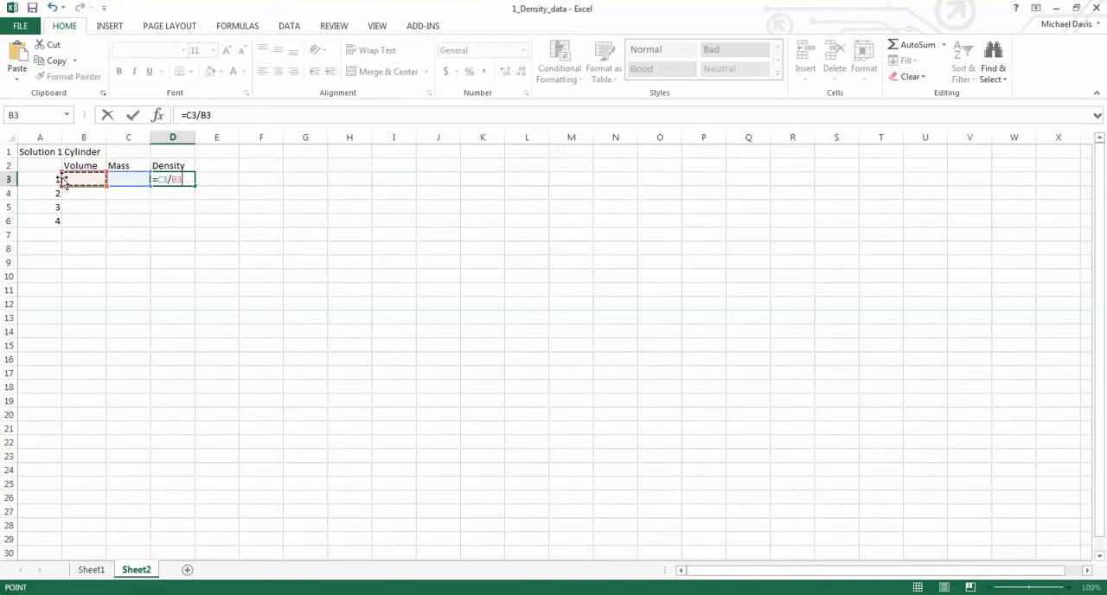
{"action": "key", "text": "Return"}
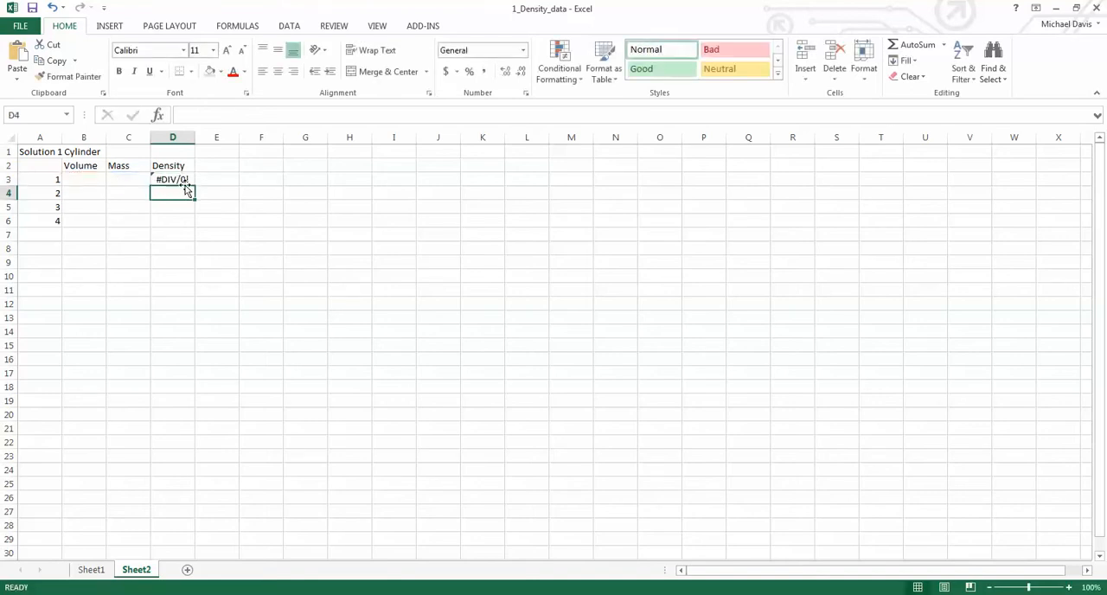
{"action": "left_click", "coordinate": [172, 177]}
{"action": "left_click_drag", "start_coordinate": [194, 186], "coordinate": [197, 229]}
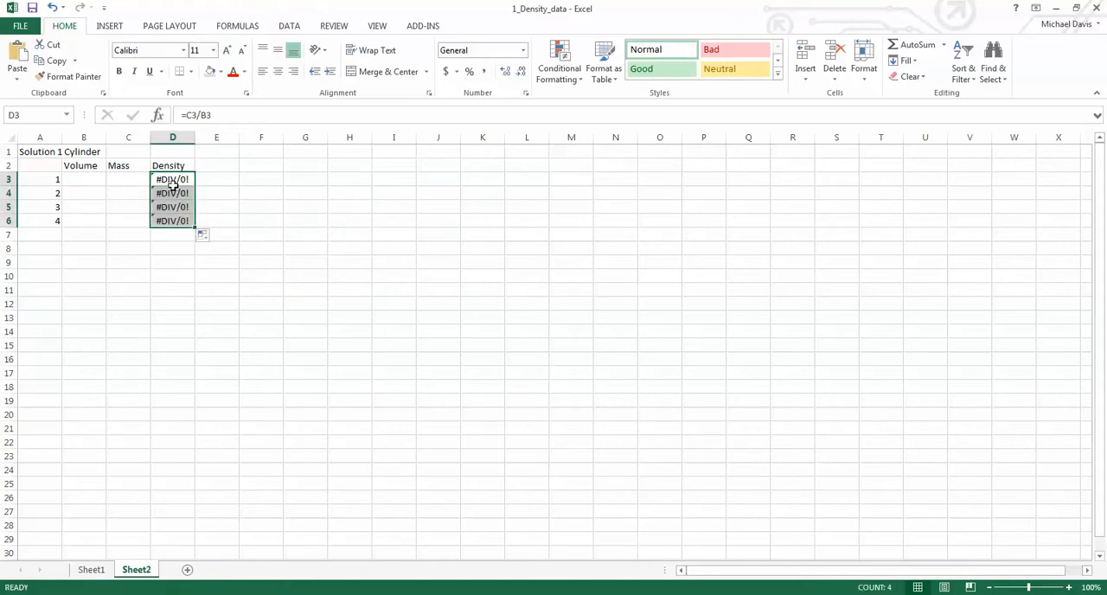
- Enter the sample volumes 2, 4, 6 and 8 in cells B3 to B6
{"action": "left_click", "coordinate": [92, 177]}
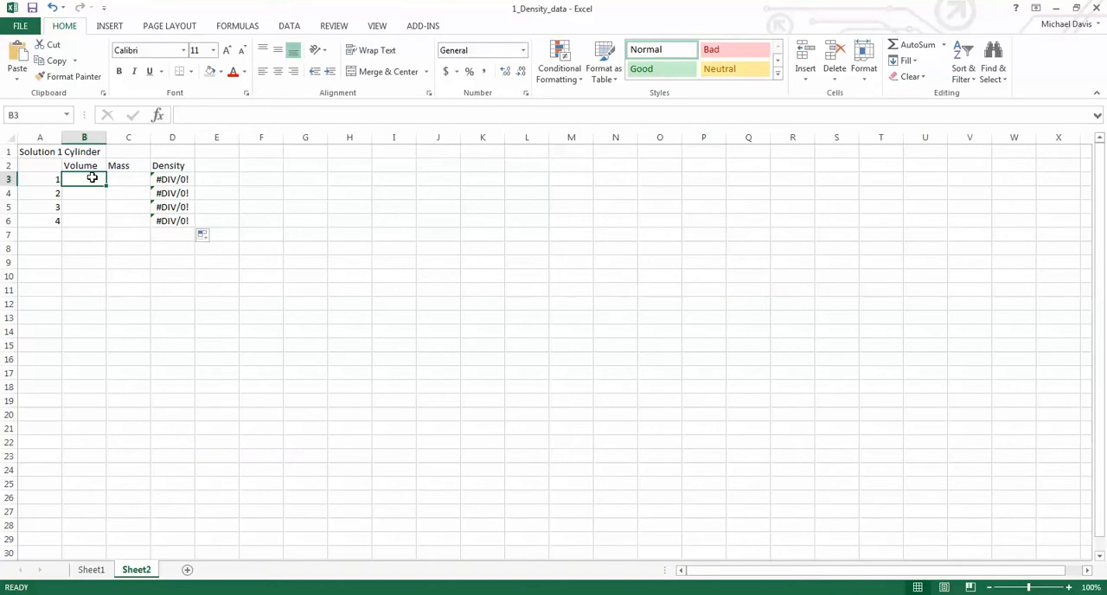
{"action": "type", "text": "2"}
{"action": "key", "text": "Return"}
{"action": "type", "text": "4"}
{"action": "key", "text": "Return"}
{"action": "type", "text": "6"}
{"action": "key", "text": "Return"}
{"action": "type", "text": "8"}
{"action": "key", "text": "Return"}
- Enter the sample masses 2.01, 4.06, 6.04 and 8.05 in cells C3 to C6
{"action": "left_click", "coordinate": [124, 181]}
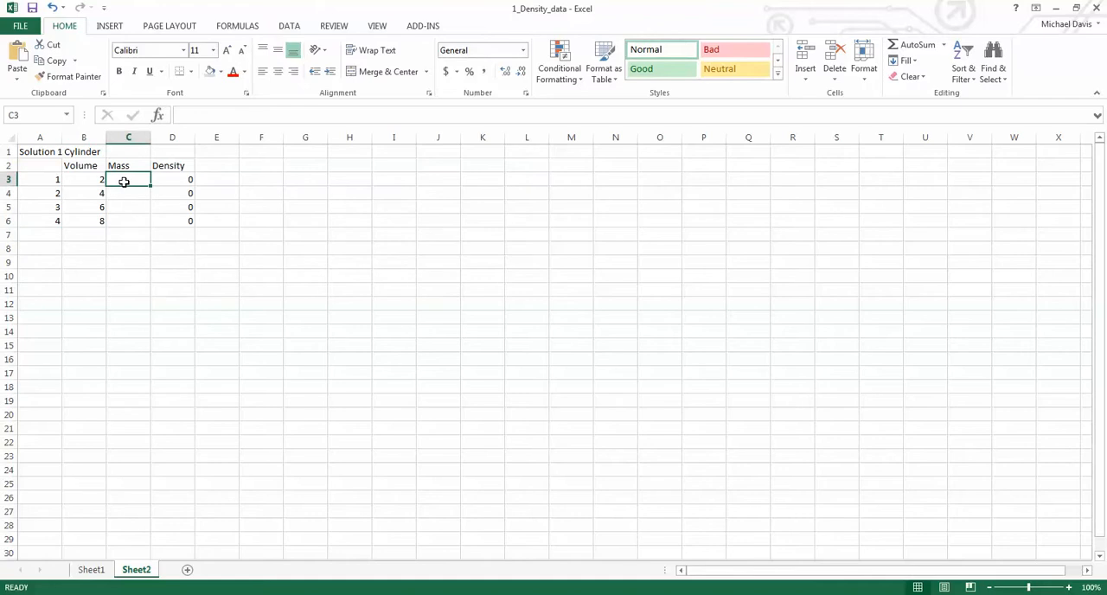
{"action": "type", "text": "2.01"}
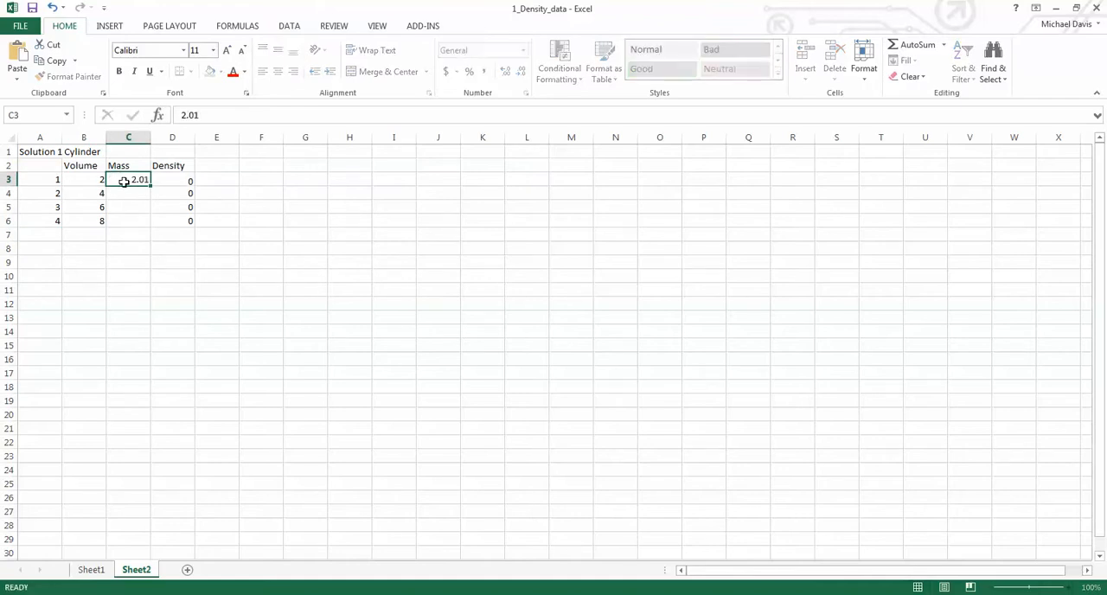
{"action": "key", "text": "Return"}
{"action": "type", "text": "4.06"}
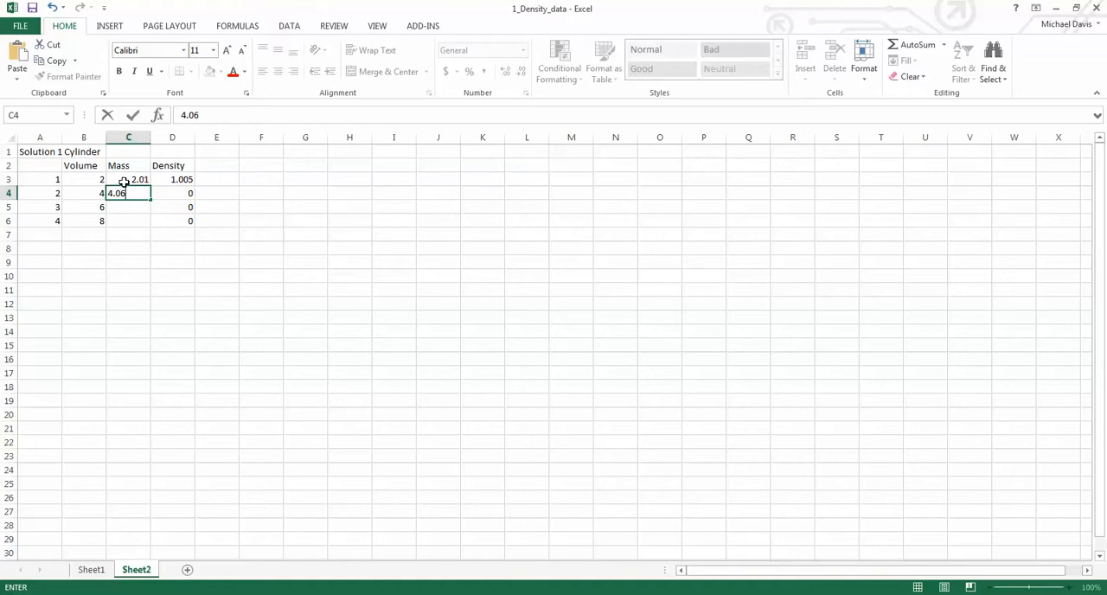
{"action": "key", "text": "Return"}
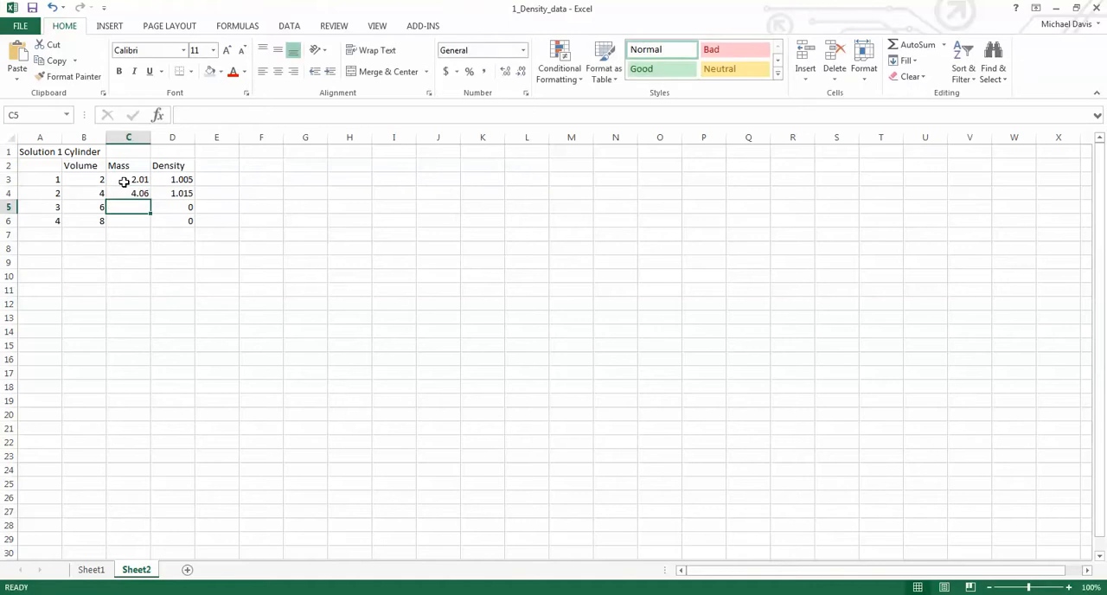
{"action": "type", "text": "6.04"}
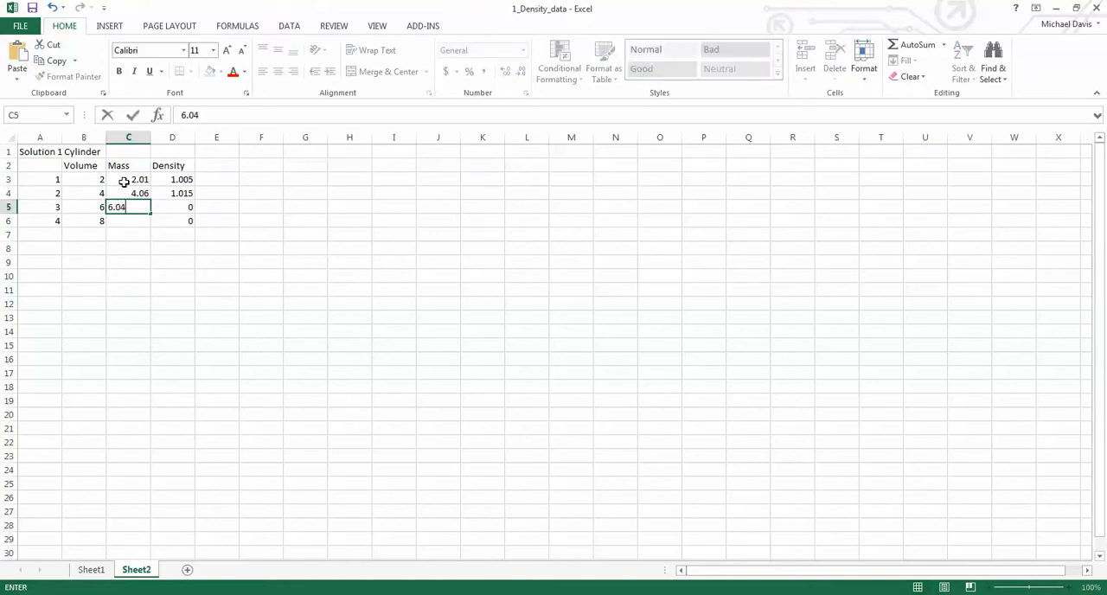
{"action": "key", "text": "Return"}
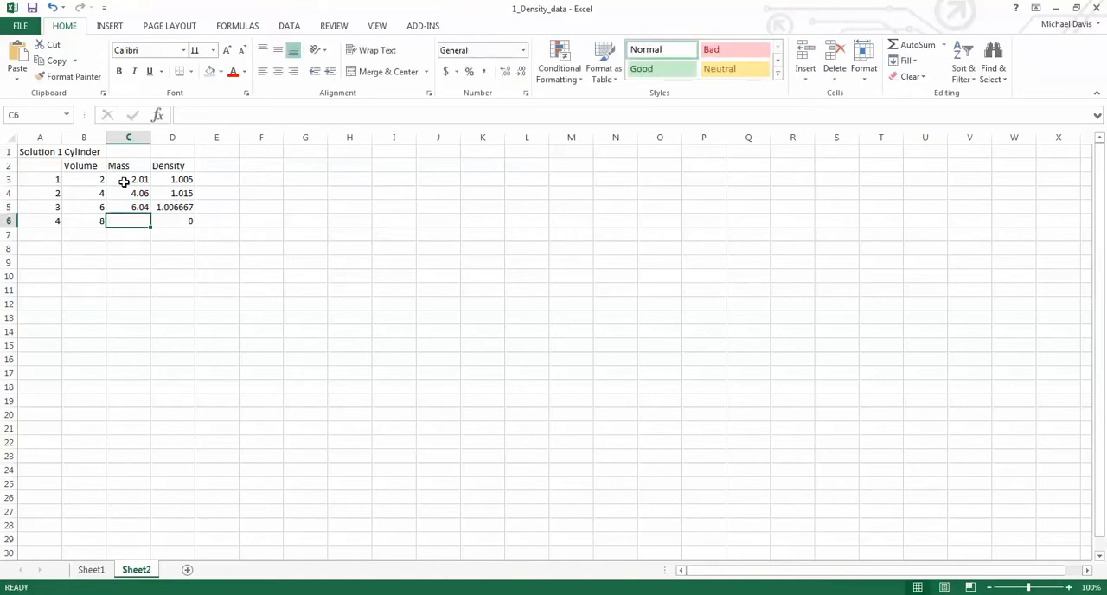
{"action": "type", "text": "8.05"}
{"action": "key", "text": "Return"}
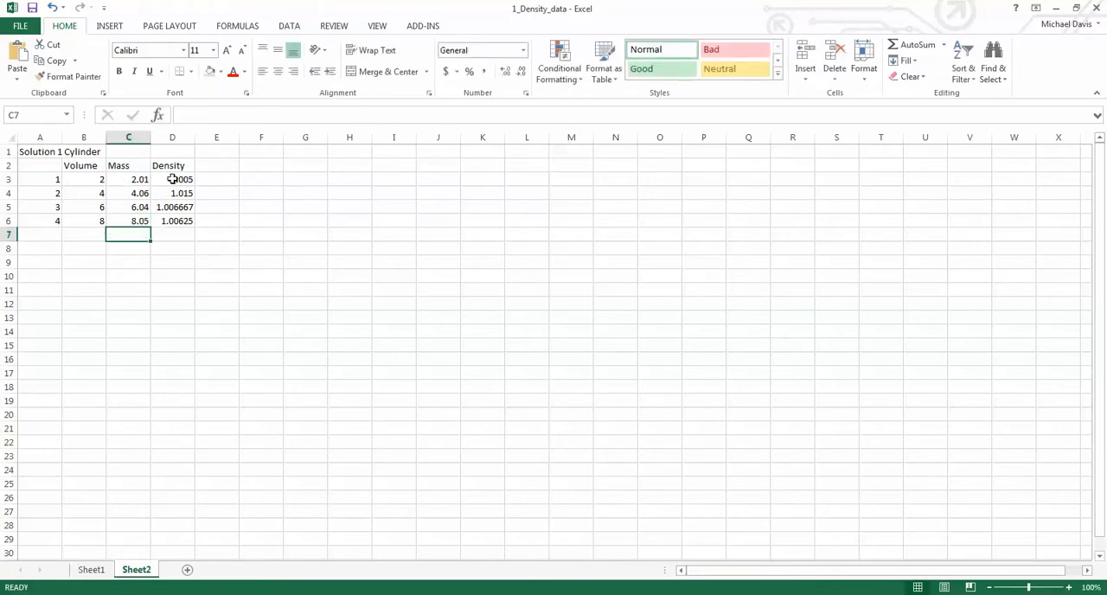
- Calculate the mean density in D7 with the formula =AVERAGE(D3:D6)
{"action": "left_click", "coordinate": [177, 236]}
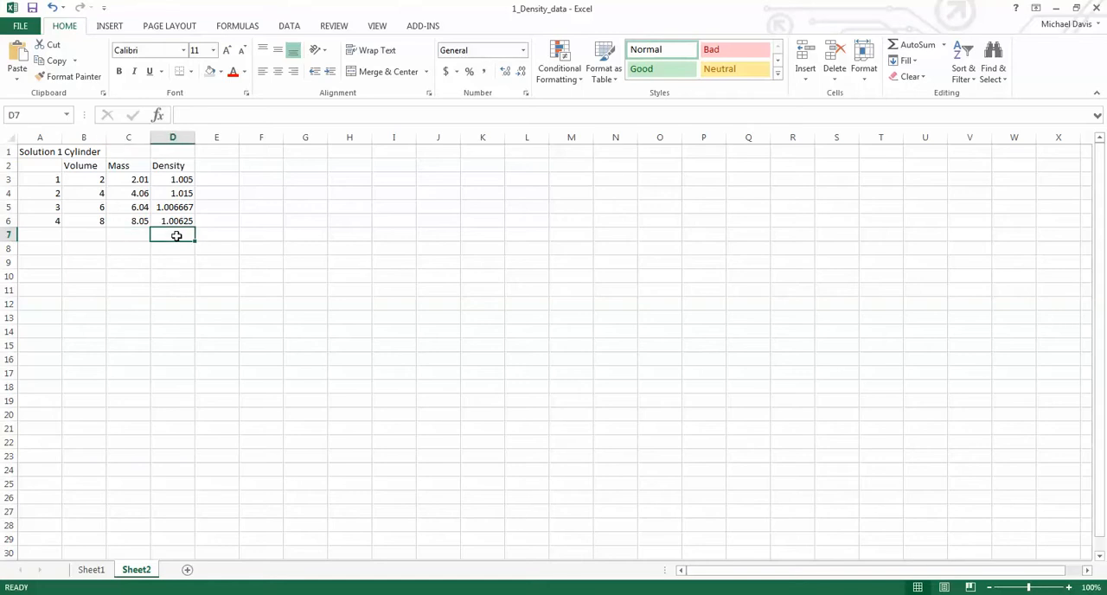
{"action": "type", "text": "="}
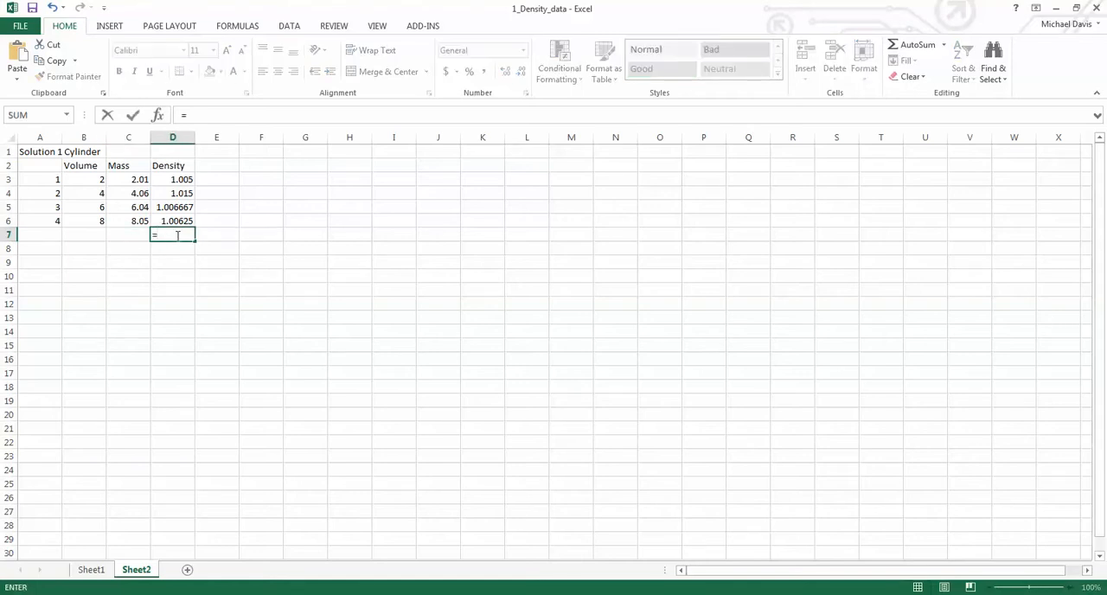
{"action": "type", "text": "AV"}
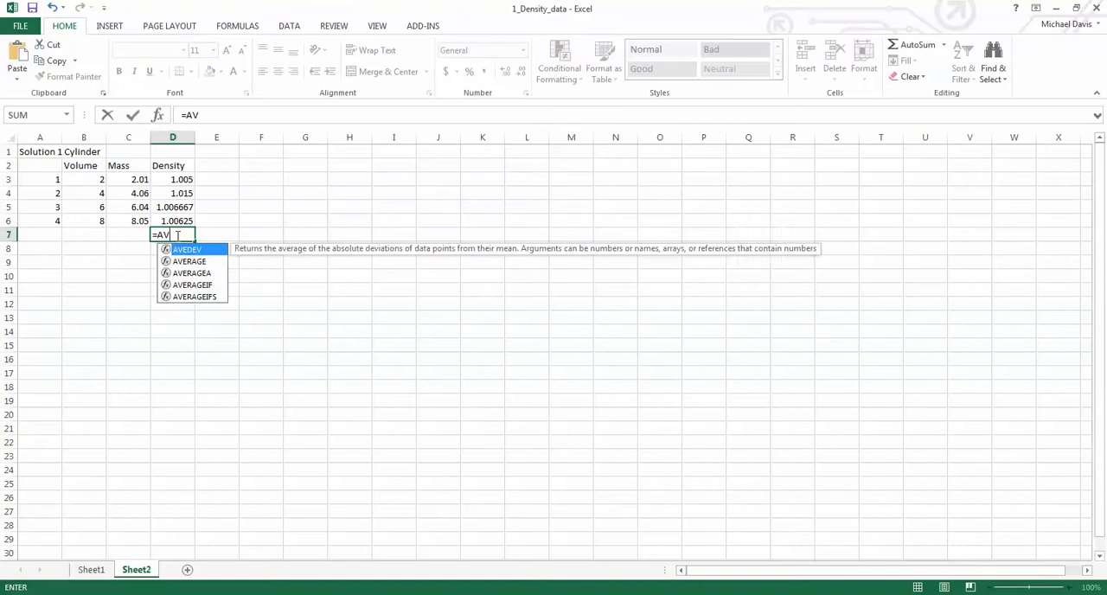
{"action": "type", "text": "ERG"}
{"action": "key", "text": "BackSpace"}
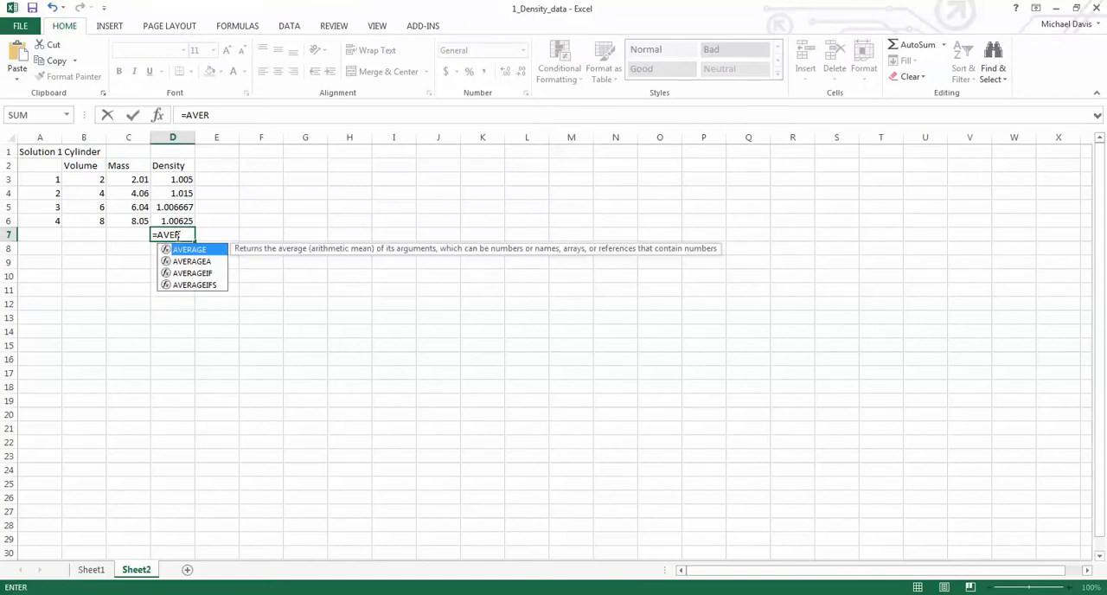
{"action": "type", "text": "AGE("}
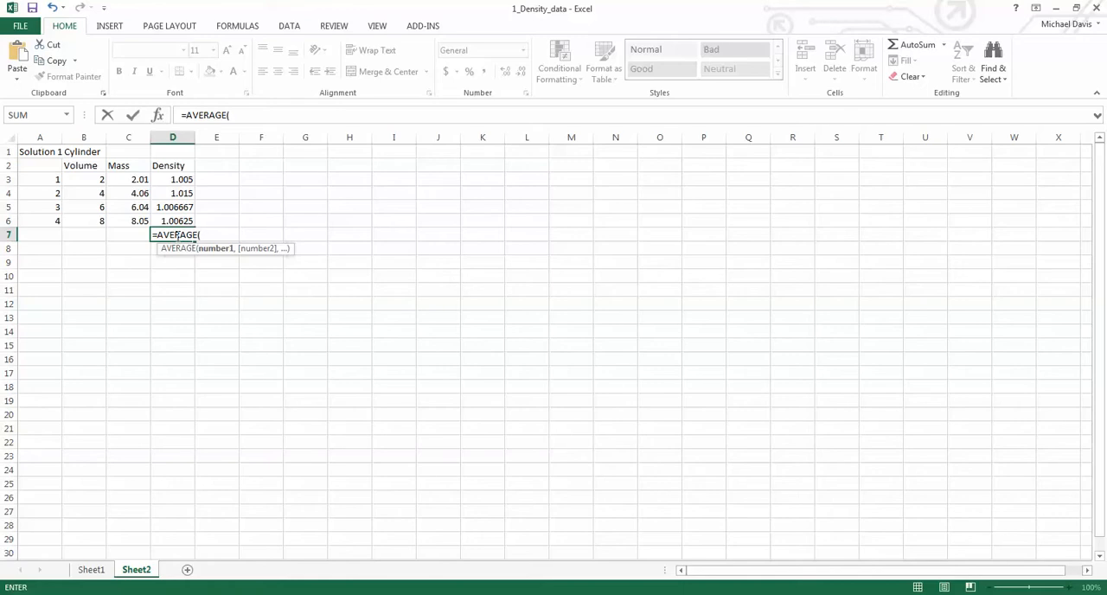
{"action": "left_click_drag", "start_coordinate": [177, 178], "coordinate": [174, 223]}
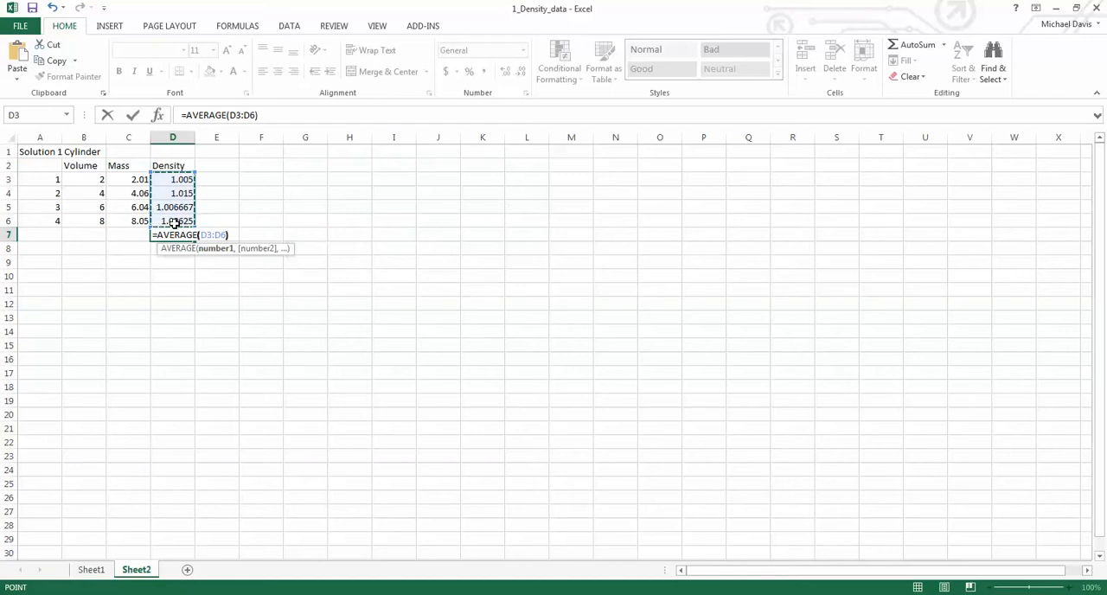
{"action": "key", "text": "Return"}
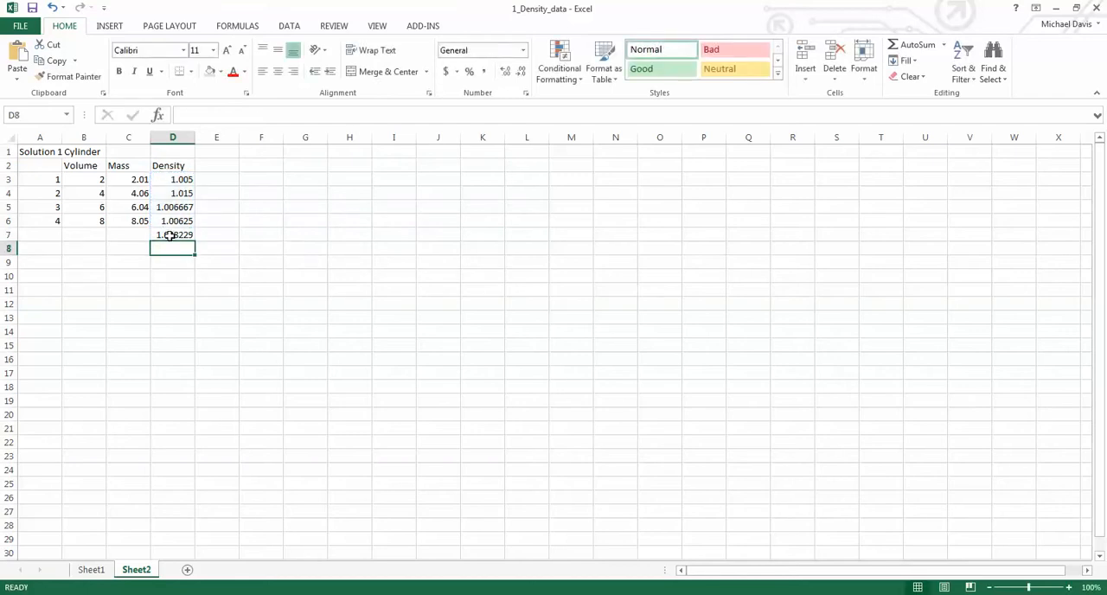
{"action": "left_click", "coordinate": [170, 235]}
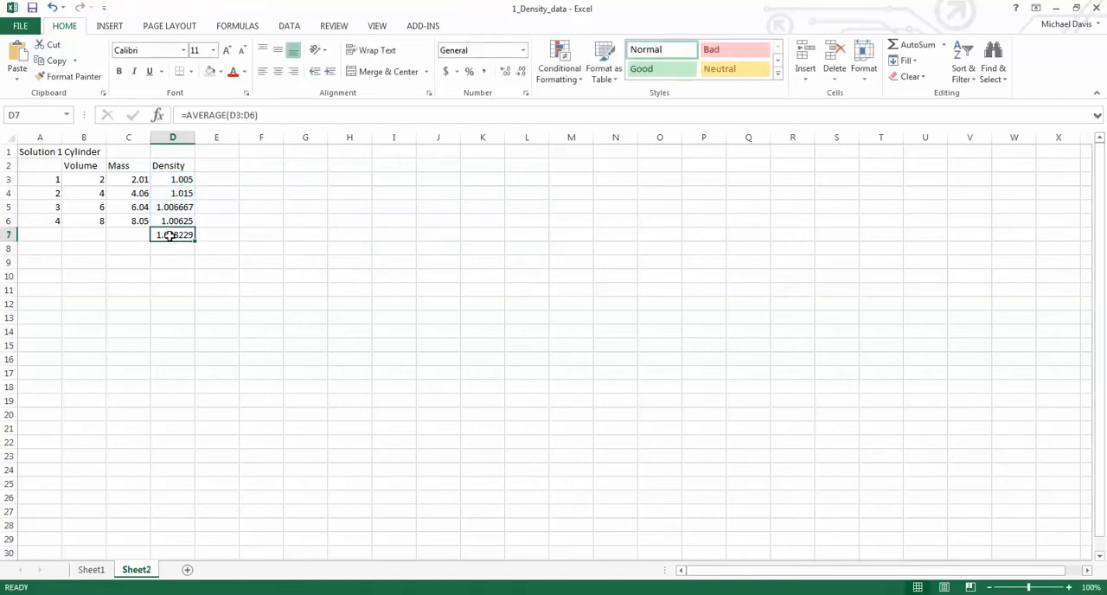
- Make the Volume, Mass and Density headings bold and enter the label Average in C7
{"action": "left_click_drag", "start_coordinate": [94, 165], "coordinate": [158, 163]}
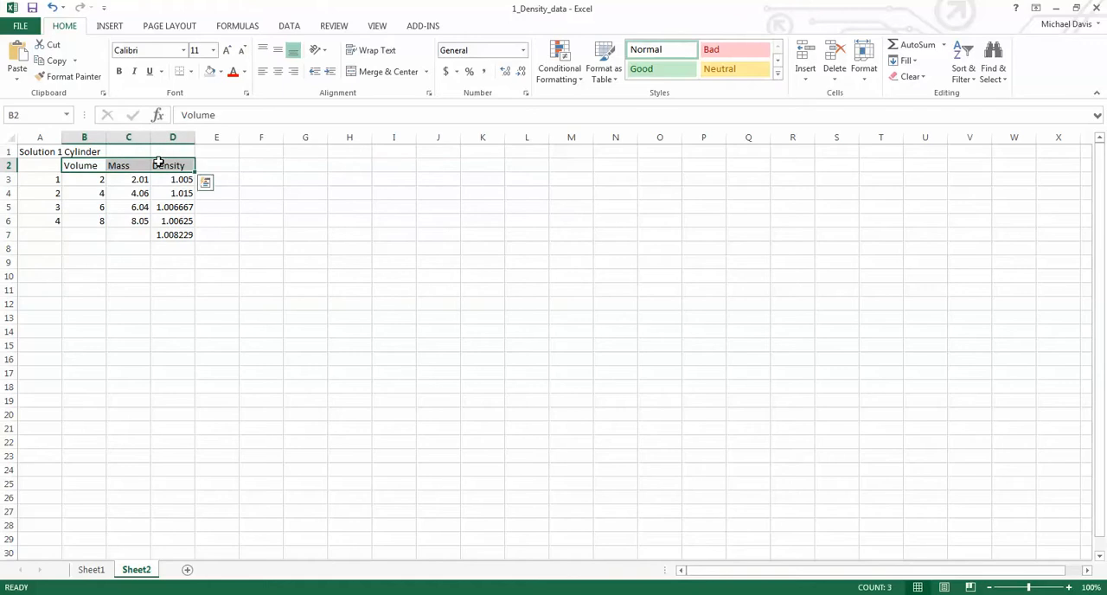
{"action": "key", "text": "ctrl+b"}
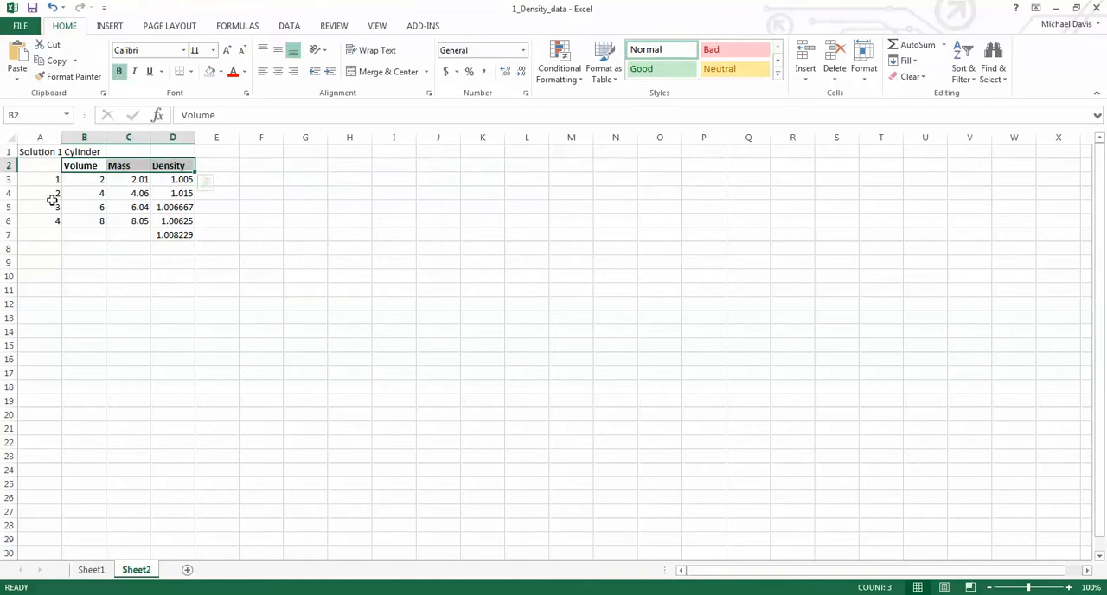
{"action": "left_click", "coordinate": [140, 237]}
{"action": "type", "text": "Average"}
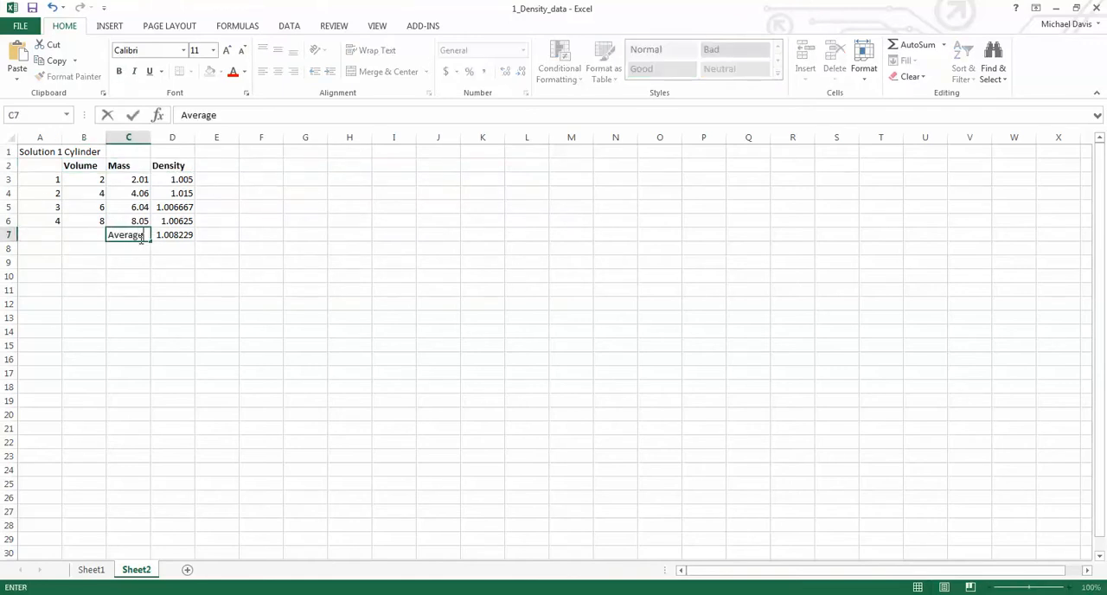
{"action": "key", "text": "Return"}
- Make the average label and value in C7:D7 and the table title in row 1 bold
{"action": "left_click_drag", "start_coordinate": [139, 238], "coordinate": [179, 235]}
{"action": "key", "text": "ctrl+b"}
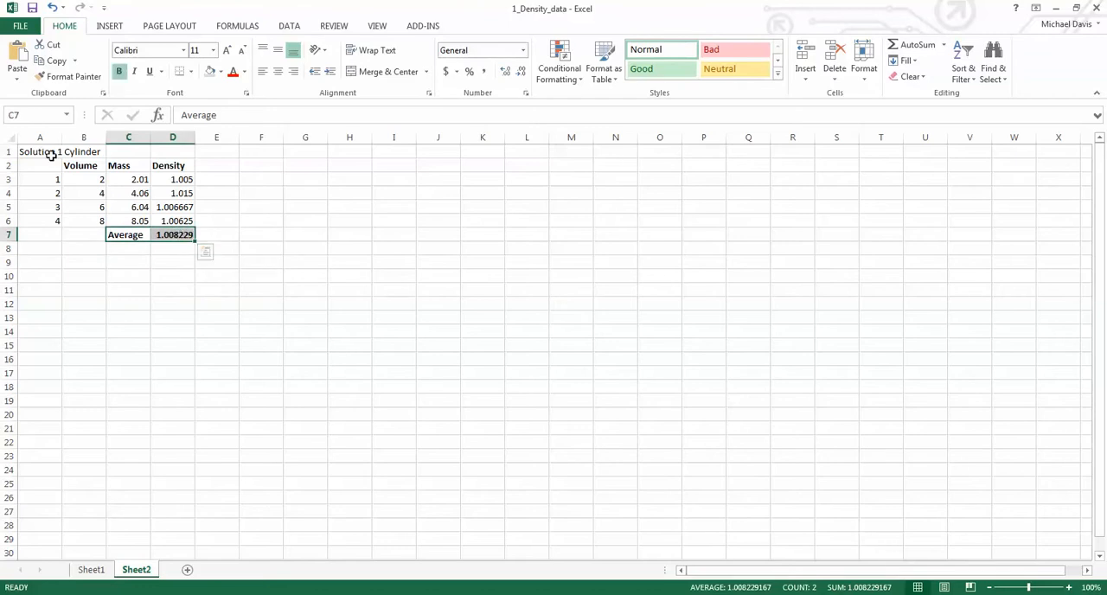
{"action": "left_click_drag", "start_coordinate": [49, 153], "coordinate": [78, 156]}
{"action": "key", "text": "ctrl+b"}
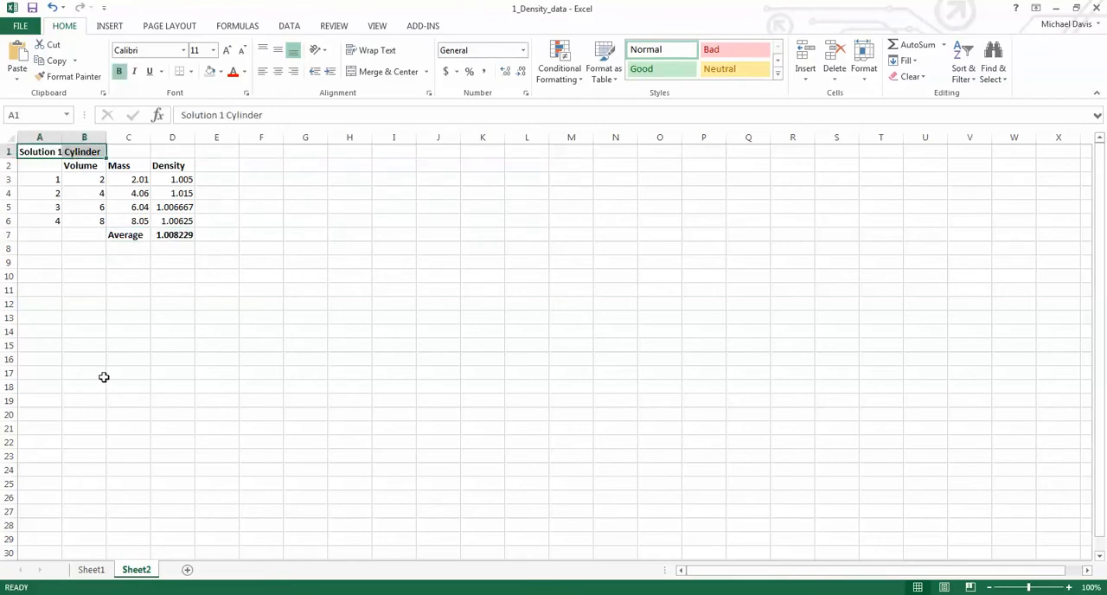
- Insert a markers-only scatter chart of the volume and mass data in B3:C6
{"action": "left_click", "coordinate": [128, 242]}
{"action": "left_click", "coordinate": [128, 250]}
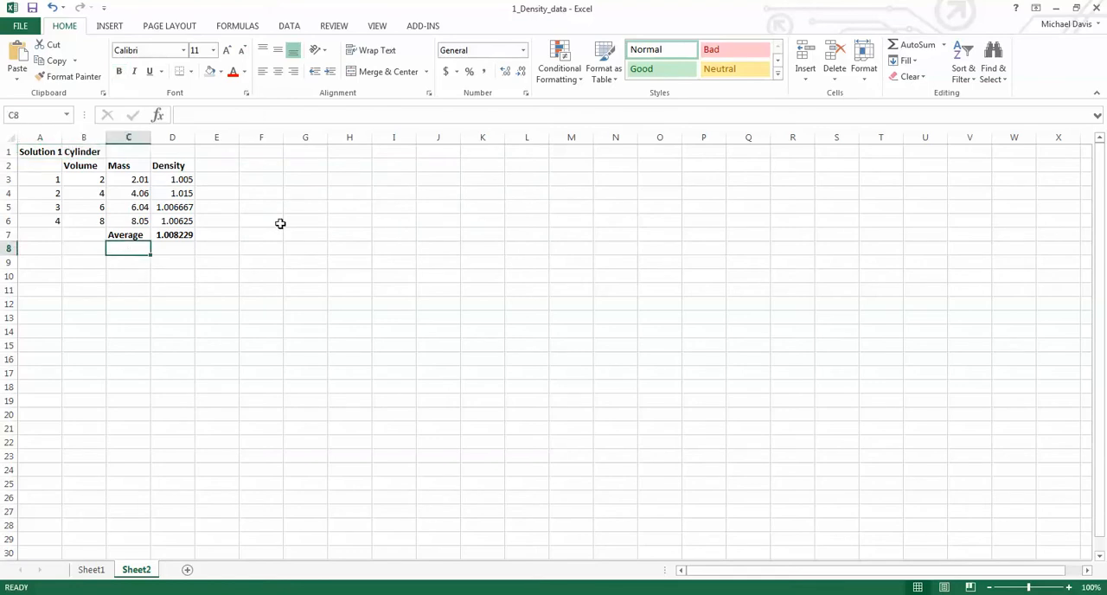
{"action": "left_click", "coordinate": [110, 27]}
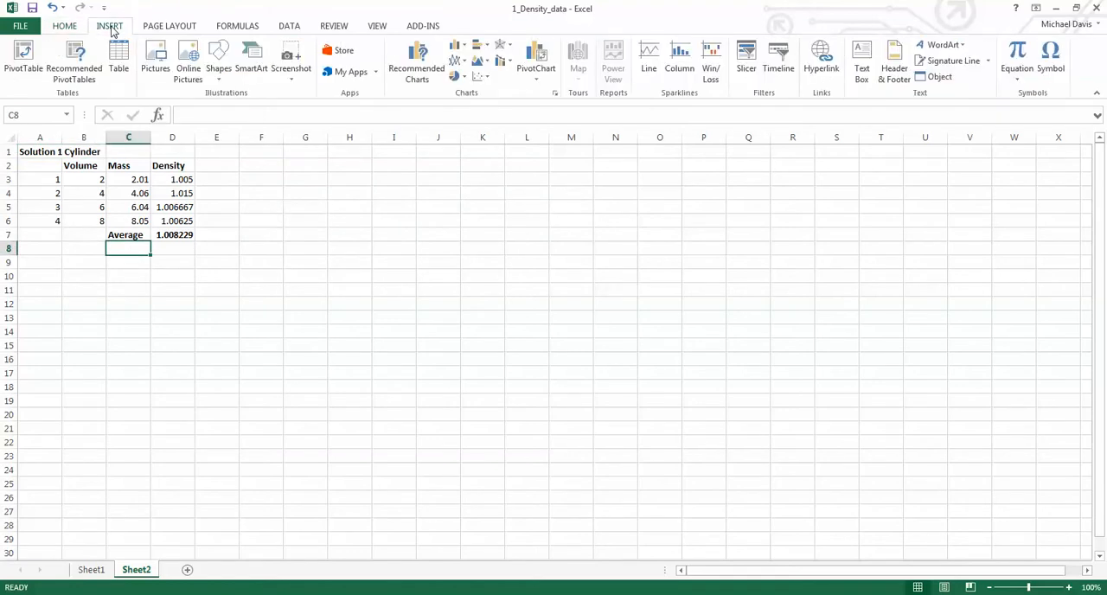
{"action": "left_click_drag", "start_coordinate": [102, 179], "coordinate": [131, 222]}
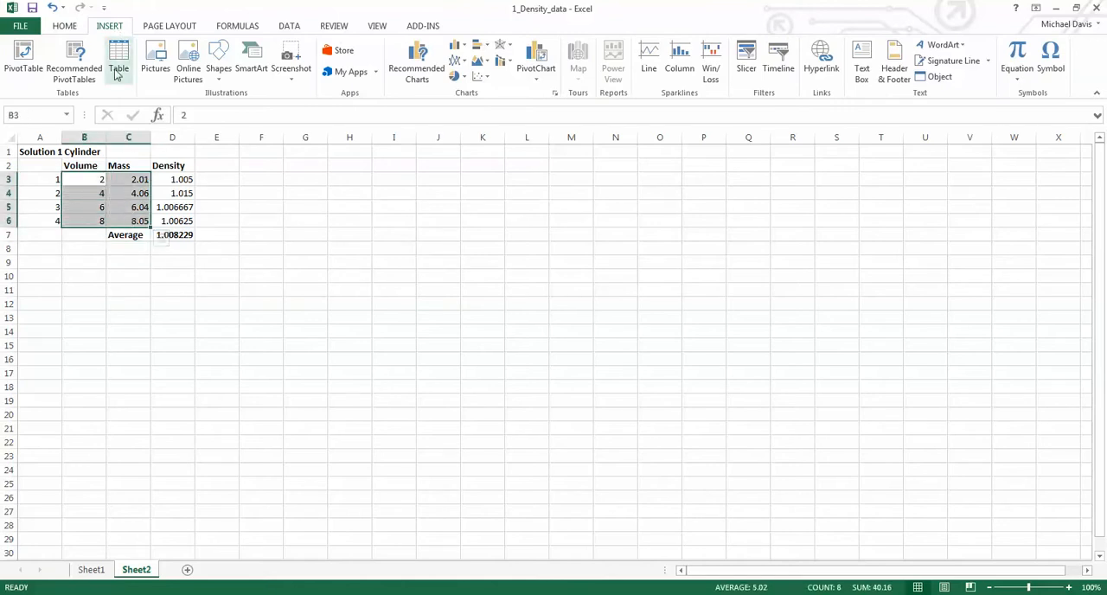
{"action": "left_click", "coordinate": [487, 79]}
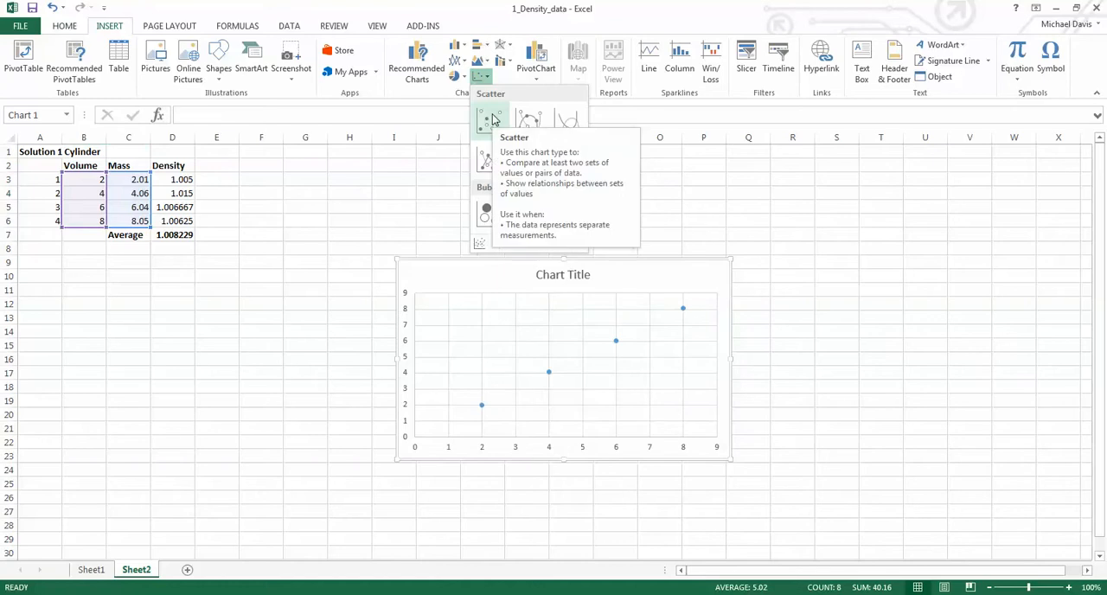
{"action": "left_click", "coordinate": [490, 121]}
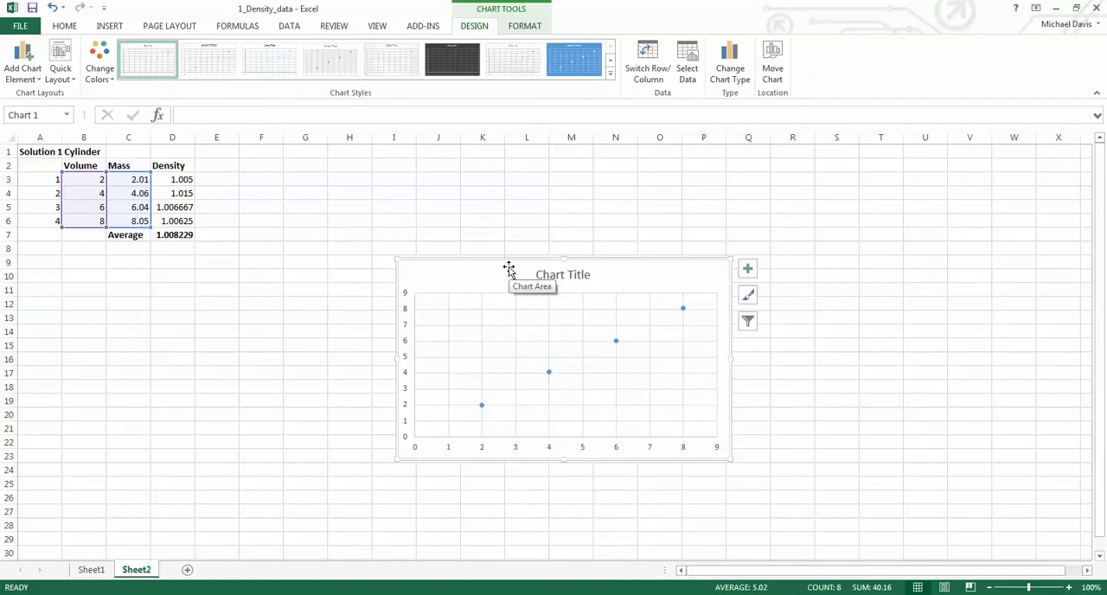
- Try a volume of 18 in cell B6 to test the chart's response, and undo the change
{"action": "left_click", "coordinate": [98, 220]}
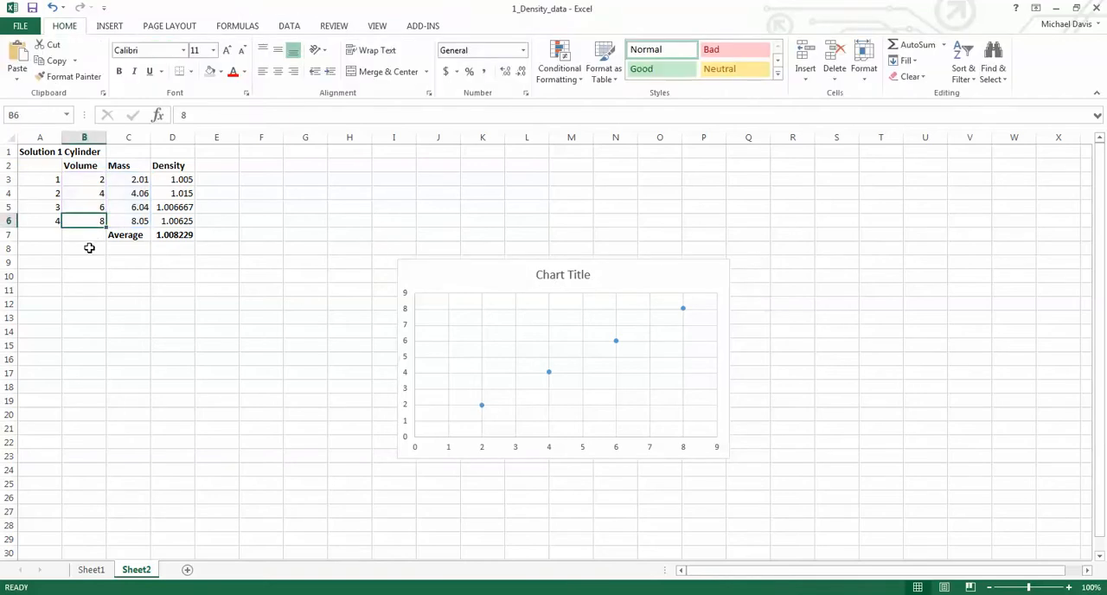
{"action": "type", "text": "18"}
{"action": "key", "text": "Return"}
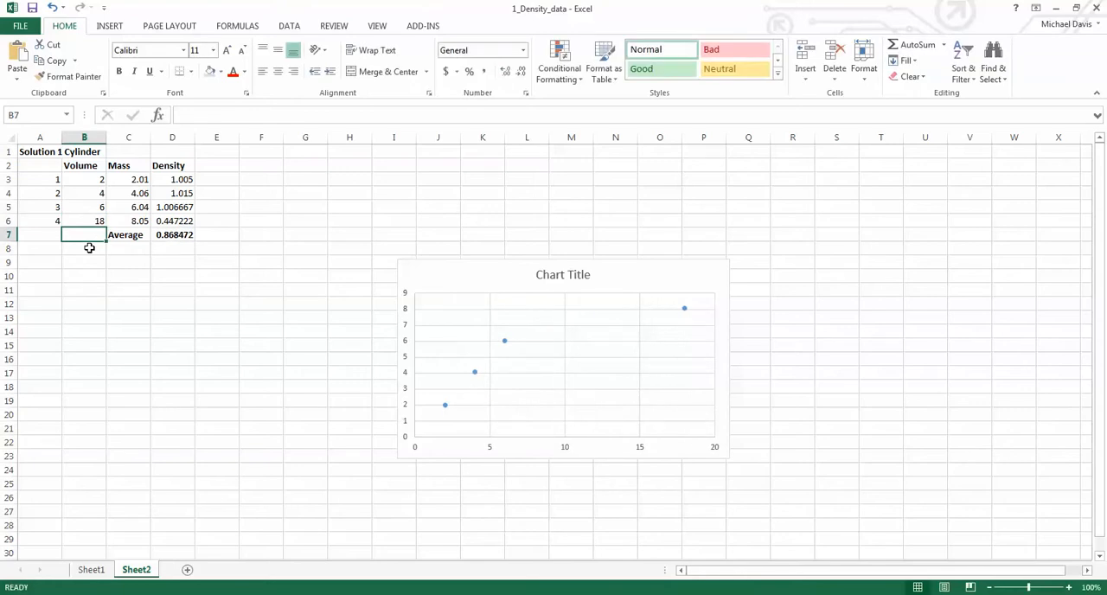
{"action": "key", "text": "ctrl+z"}
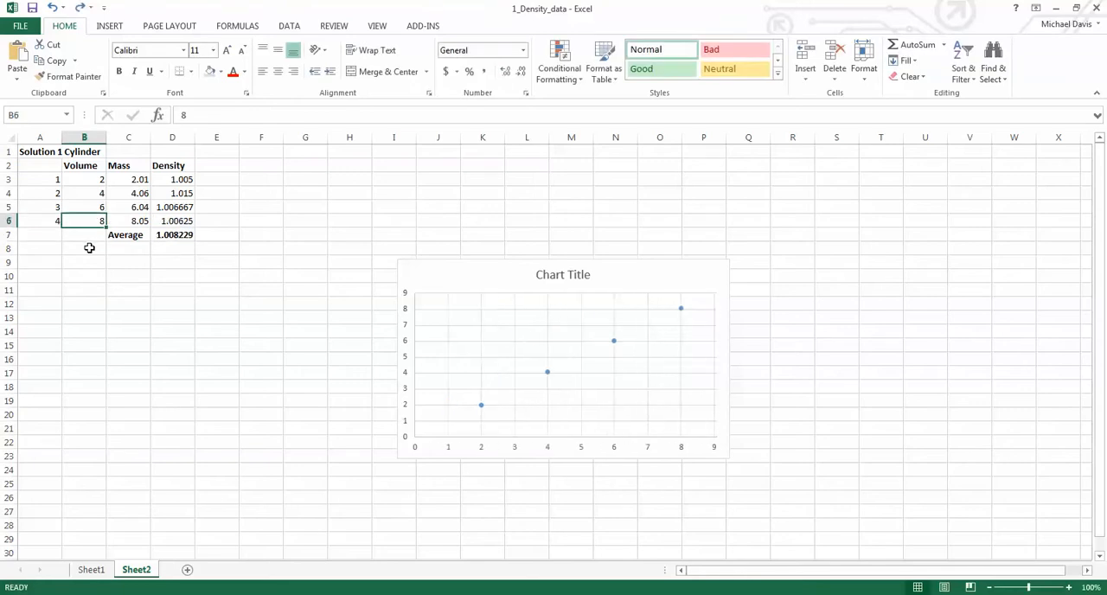
- Add a linear trendline to the scatter chart's data series
{"action": "mouse_move", "coordinate": [482, 408]}
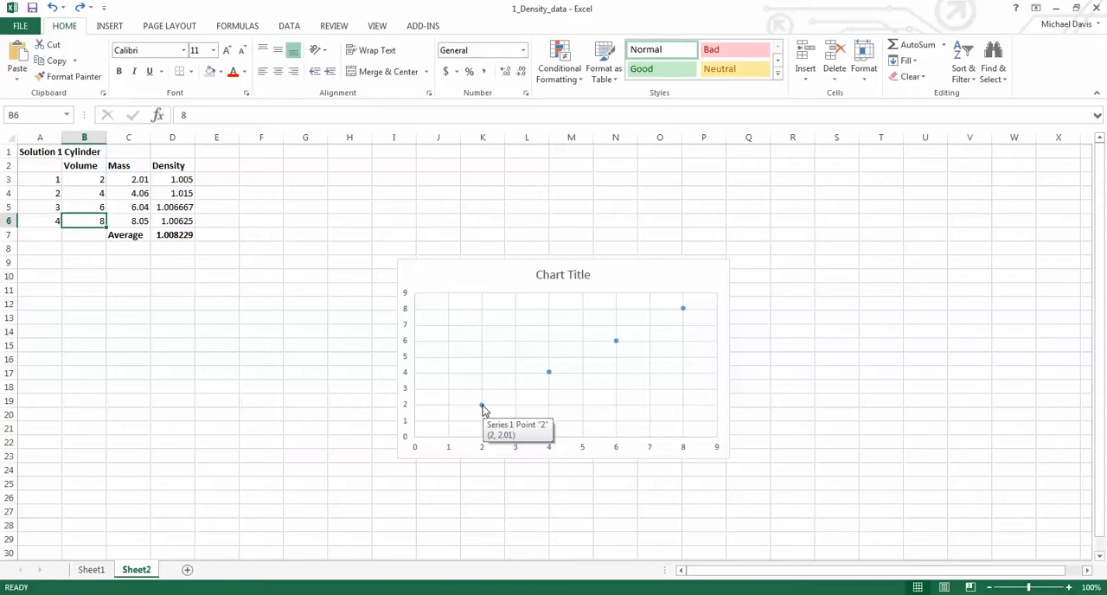
{"action": "right_click", "coordinate": [482, 407]}
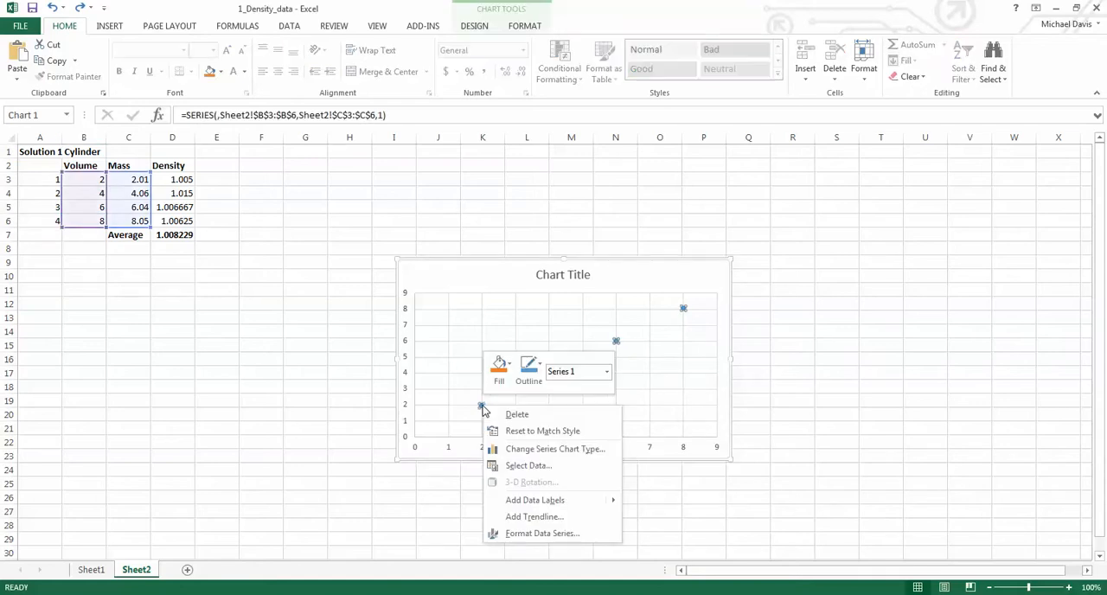
{"action": "left_click", "coordinate": [533, 516]}
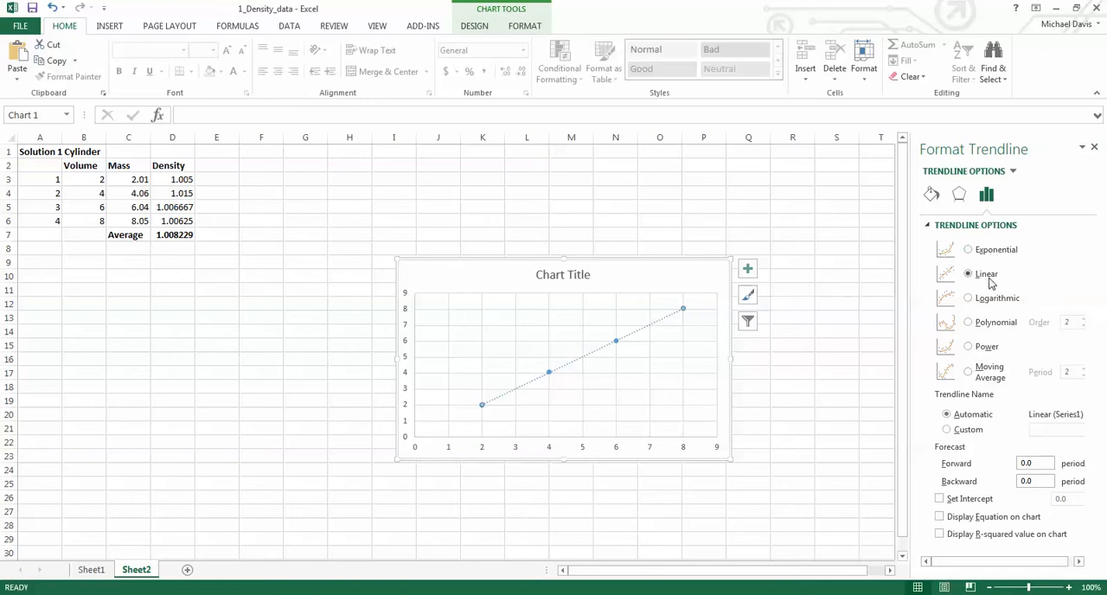
- Display the trendline's equation and R-squared value on the chart, and move their label to the plot area's upper-left corner
{"action": "left_click", "coordinate": [967, 517]}
{"action": "left_click", "coordinate": [952, 537]}
{"action": "left_click", "coordinate": [1095, 147]}
{"action": "left_click_drag", "start_coordinate": [637, 309], "coordinate": [480, 308]}
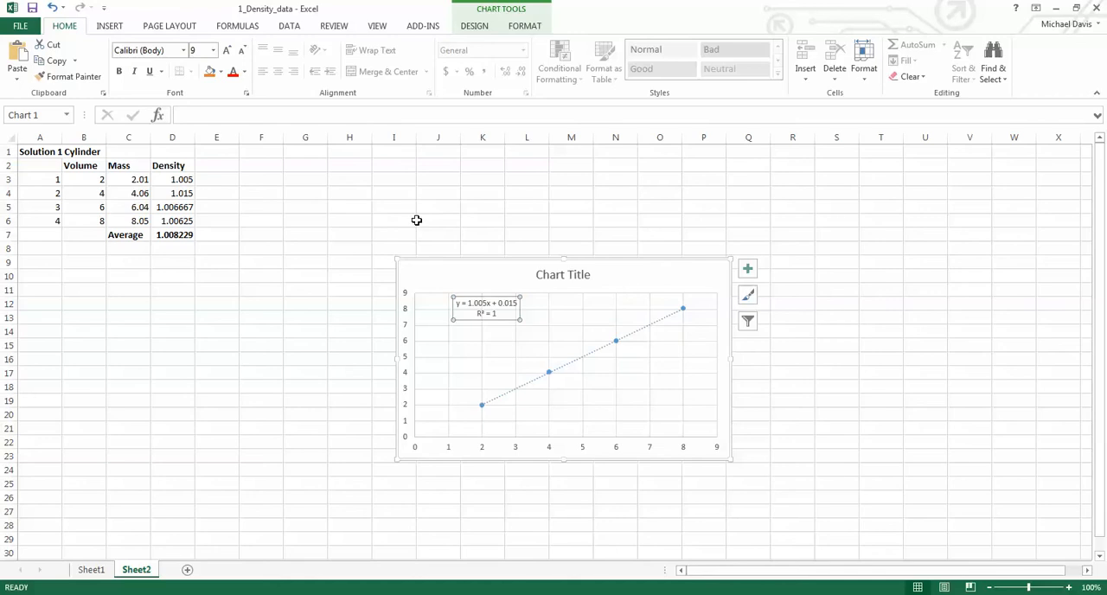
{"action": "left_click", "coordinate": [436, 264]}
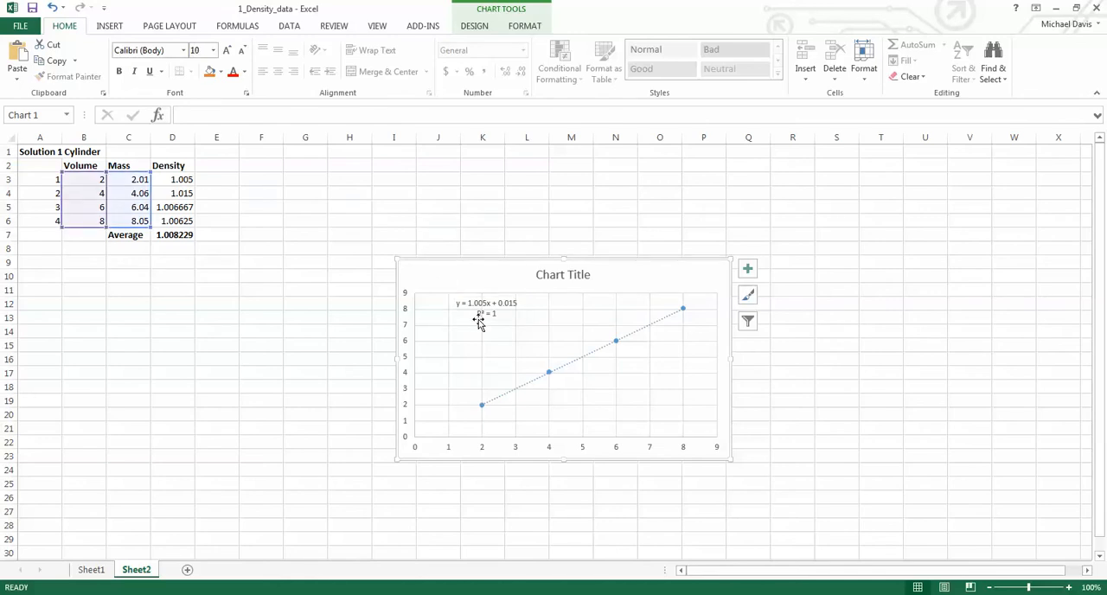